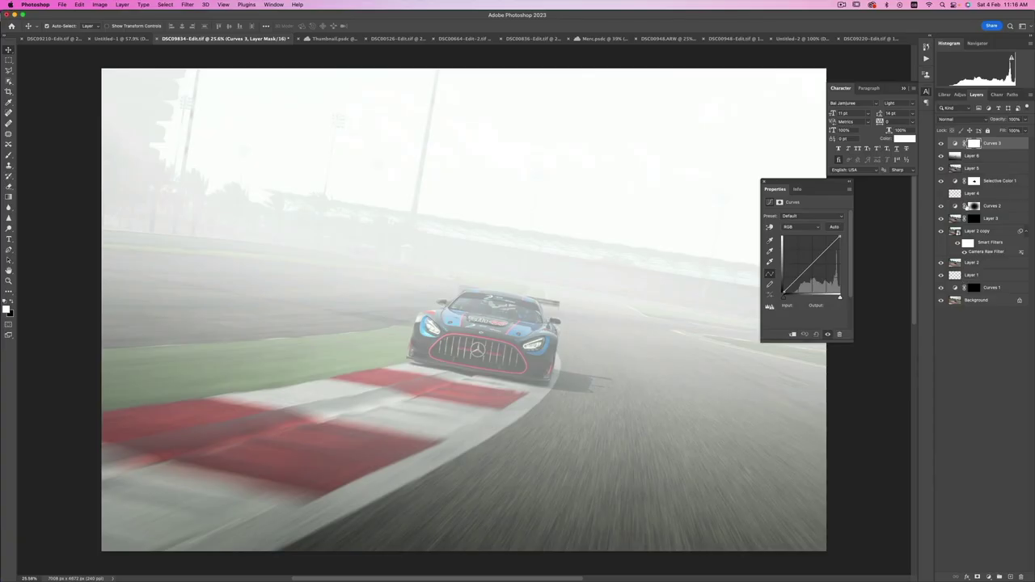
Step: Darken the depth-map haze by moving the Curves 3 black point on Layer 6
click(956, 155)
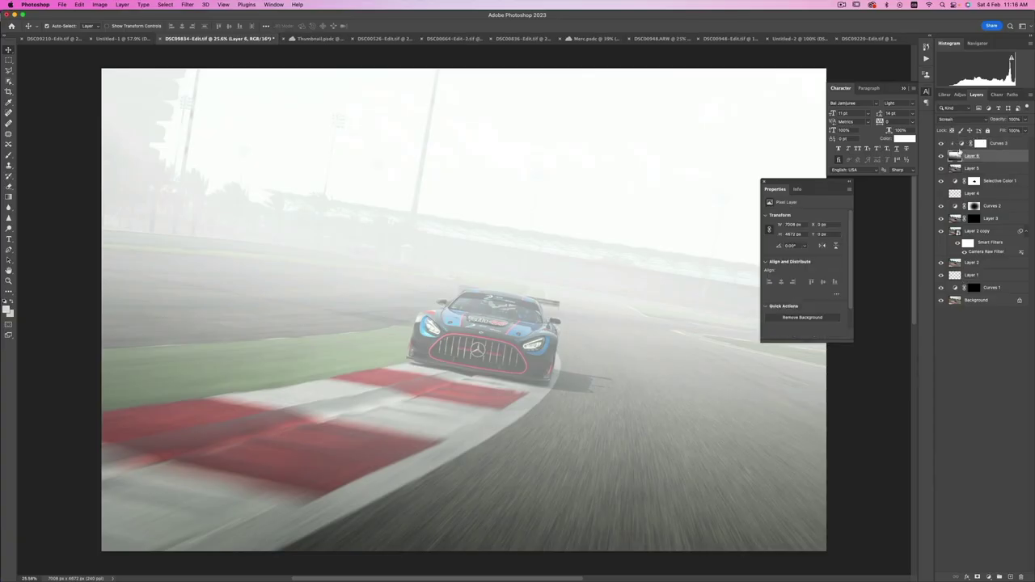
click(981, 143)
drag(785, 294, 817, 275)
click(954, 119)
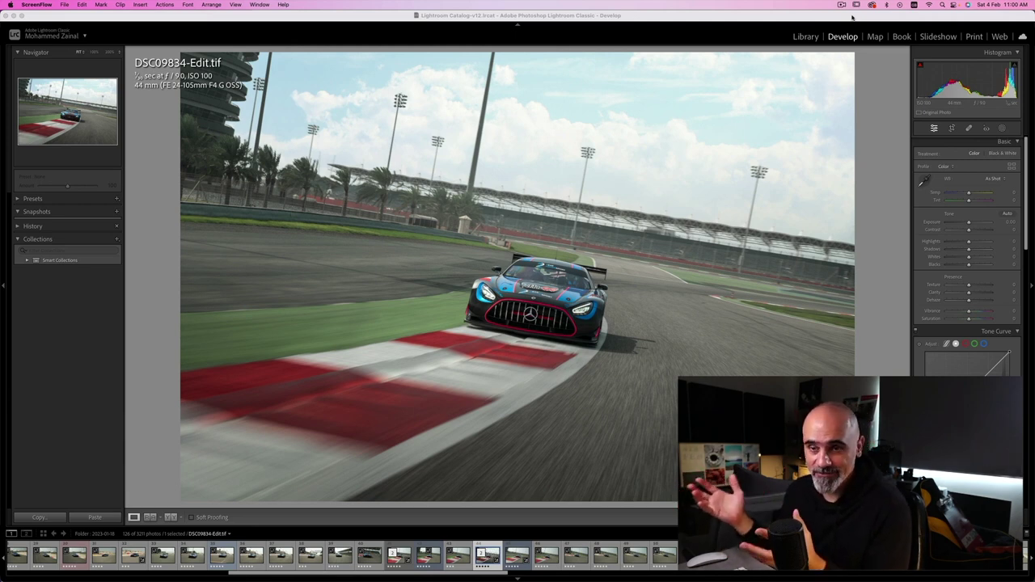
Step: Switch windows and browse the car photographer's Instagram profile grid
click(851, 17)
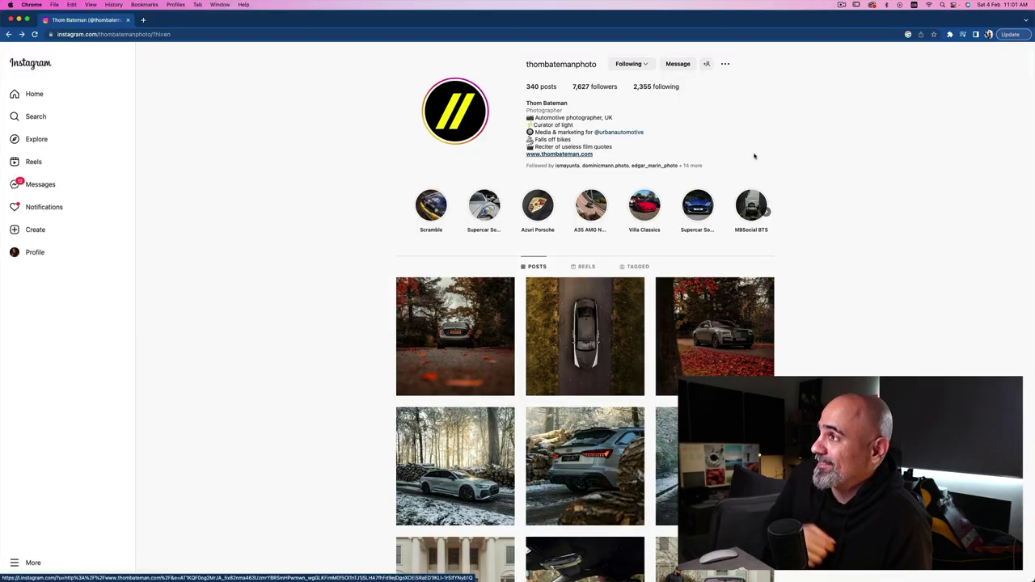
scroll(722, 172, down, 1)
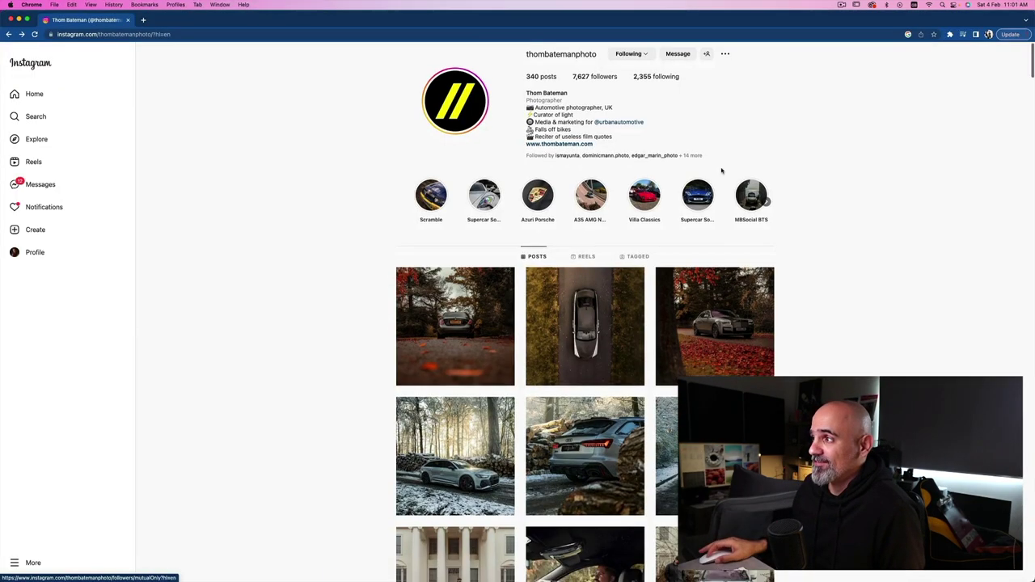
scroll(721, 170, down, 10)
scroll(722, 170, up, 2)
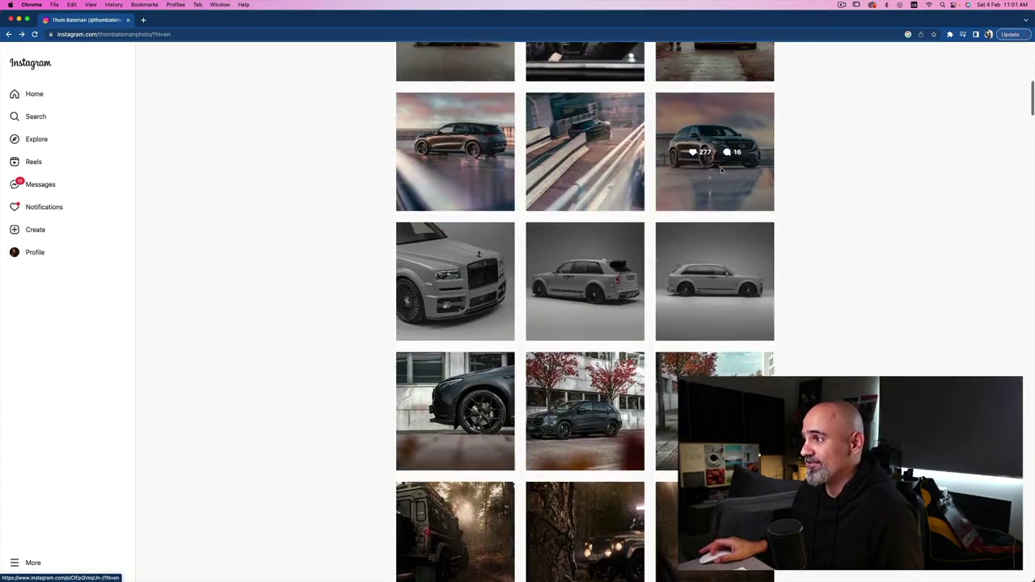
scroll(721, 170, up, 10)
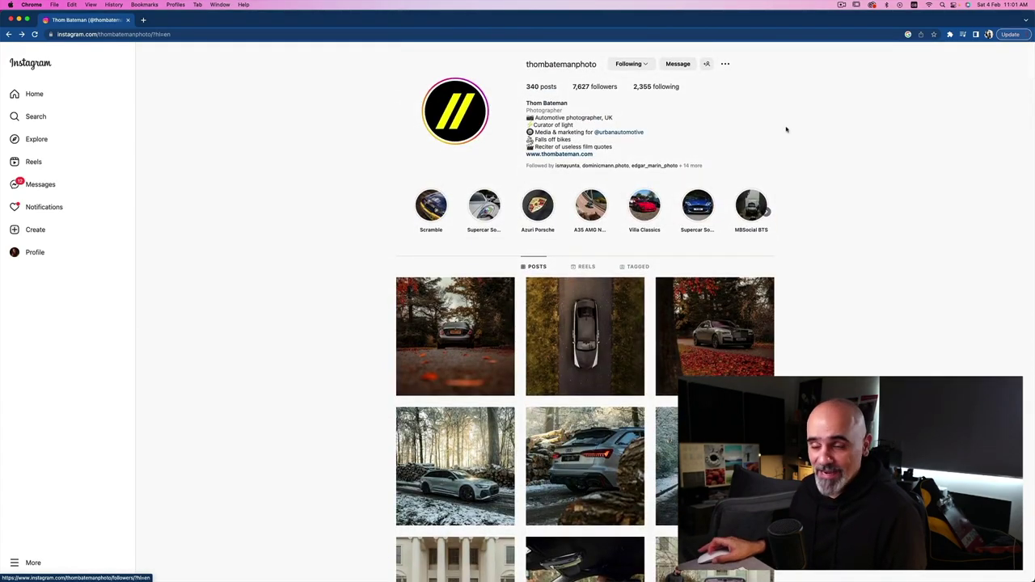
scroll(787, 134, down, 8)
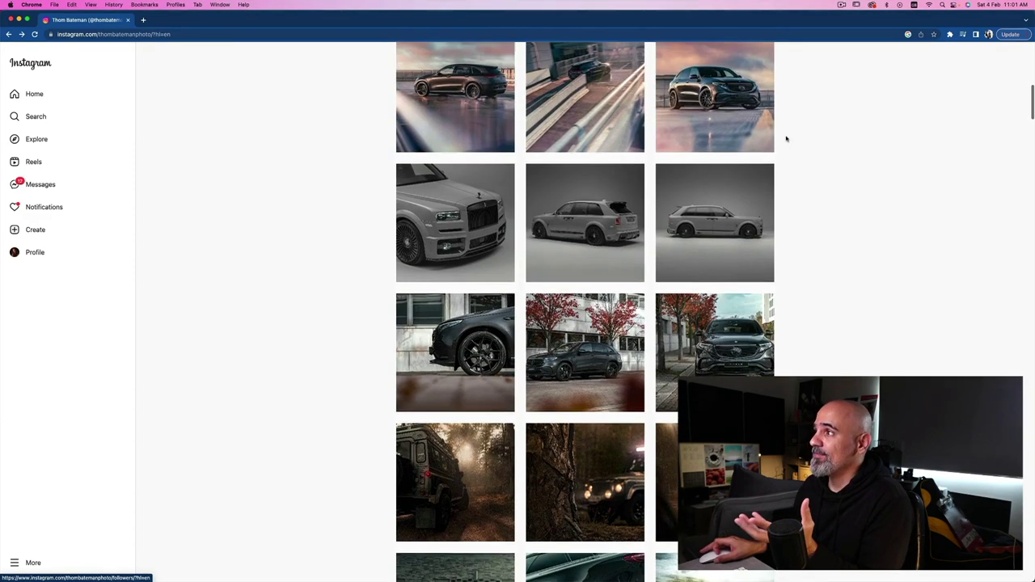
scroll(786, 139, up, 1)
scroll(785, 137, down, 1)
Step: Look at the black Mercedes coupe post, then view the silver Land Rover Defender post
click(740, 281)
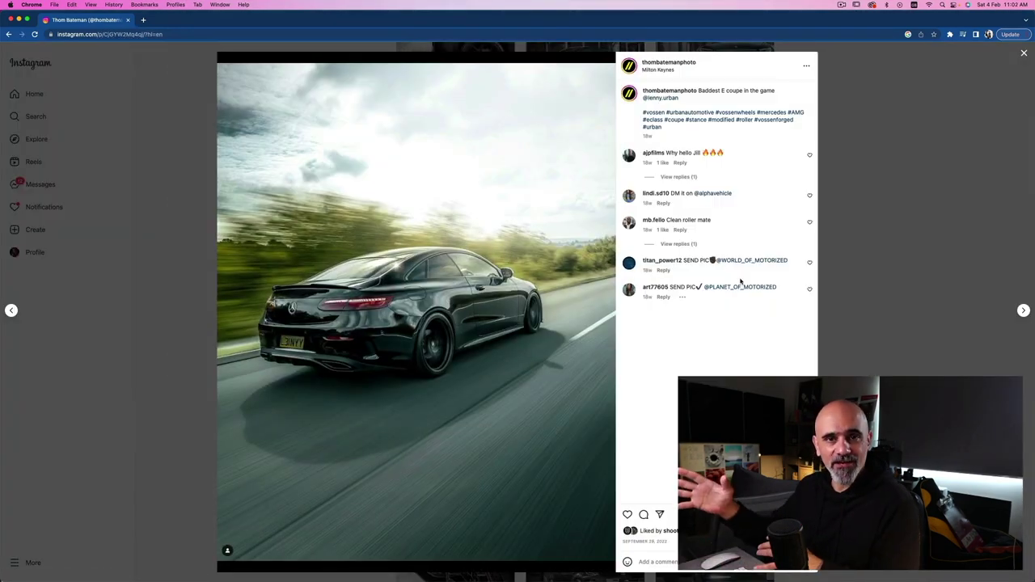
click(871, 284)
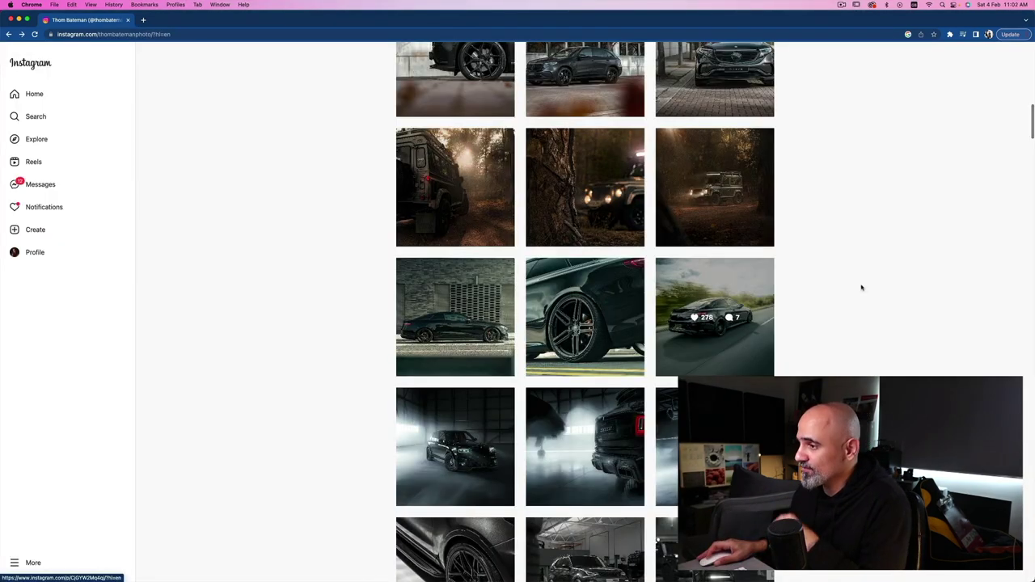
scroll(862, 288, down, 2)
click(606, 303)
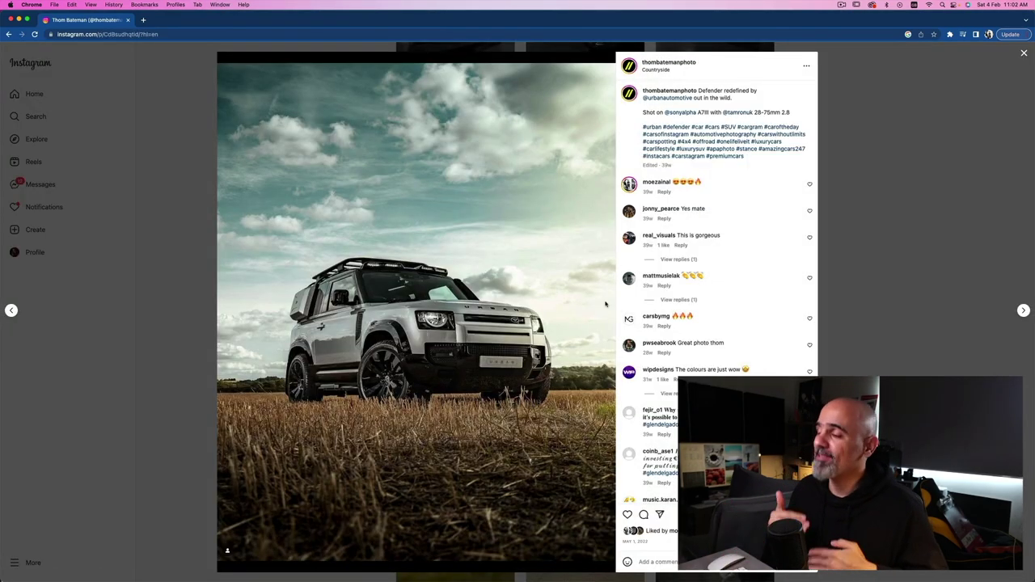
click(853, 273)
scroll(807, 259, up, 10)
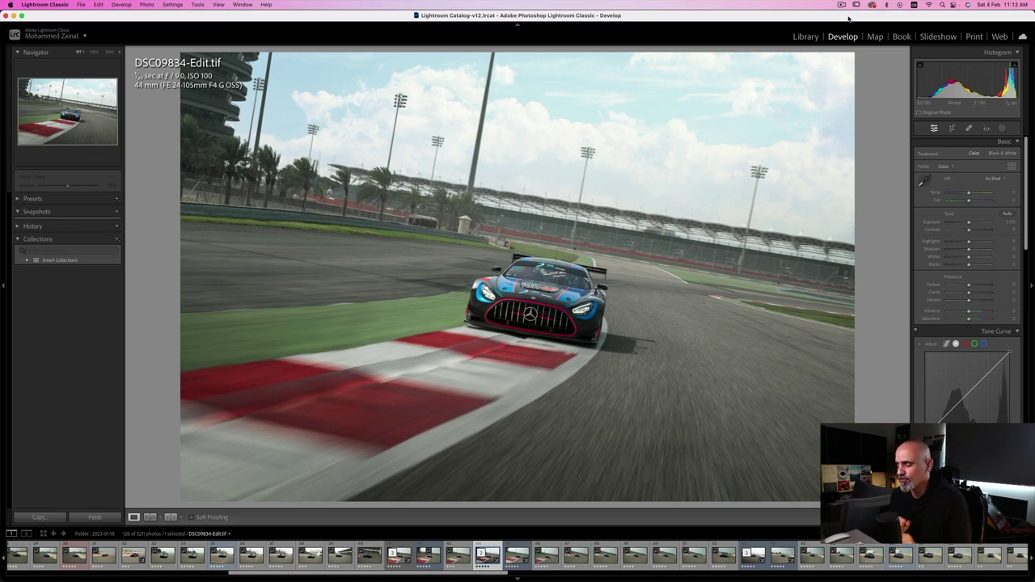
Step: Stamp all visible layers into a new Layer 5 above Selective Color 1, then start Neural Filters
key(super+Tab)
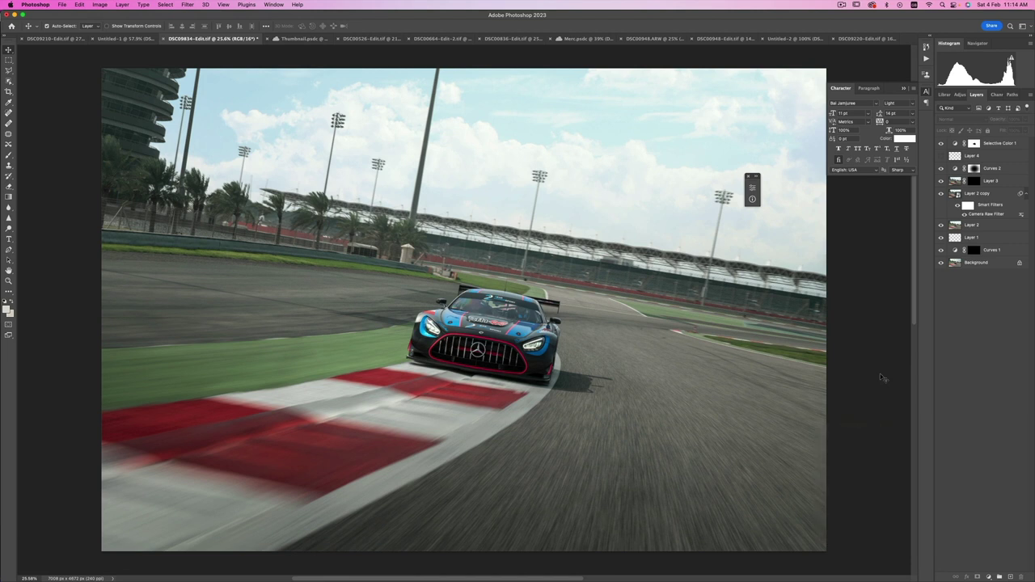
click(1009, 146)
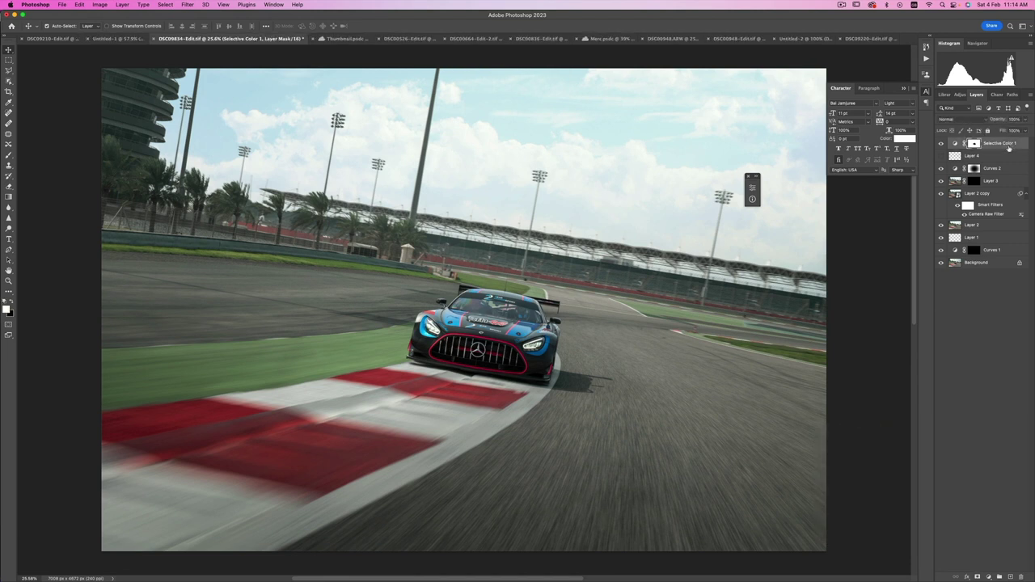
key(super+alt+shift+e)
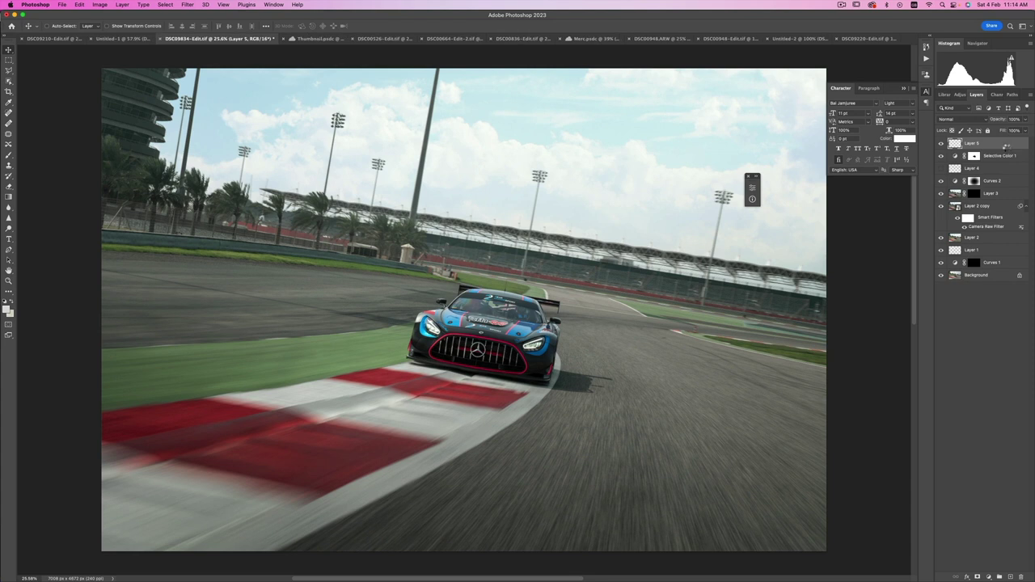
scroll(592, 212, down, 2)
scroll(591, 212, up, 3)
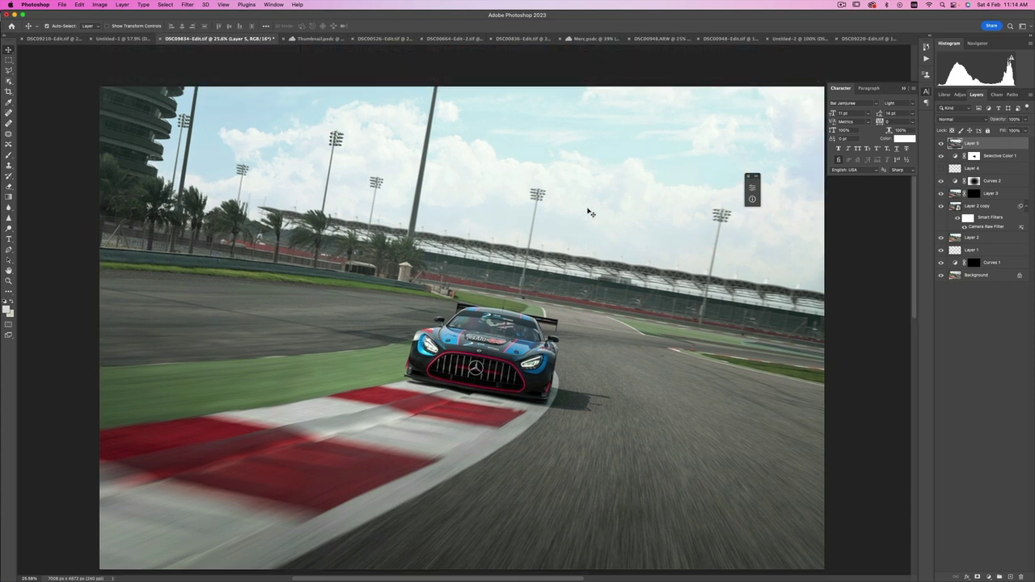
click(188, 5)
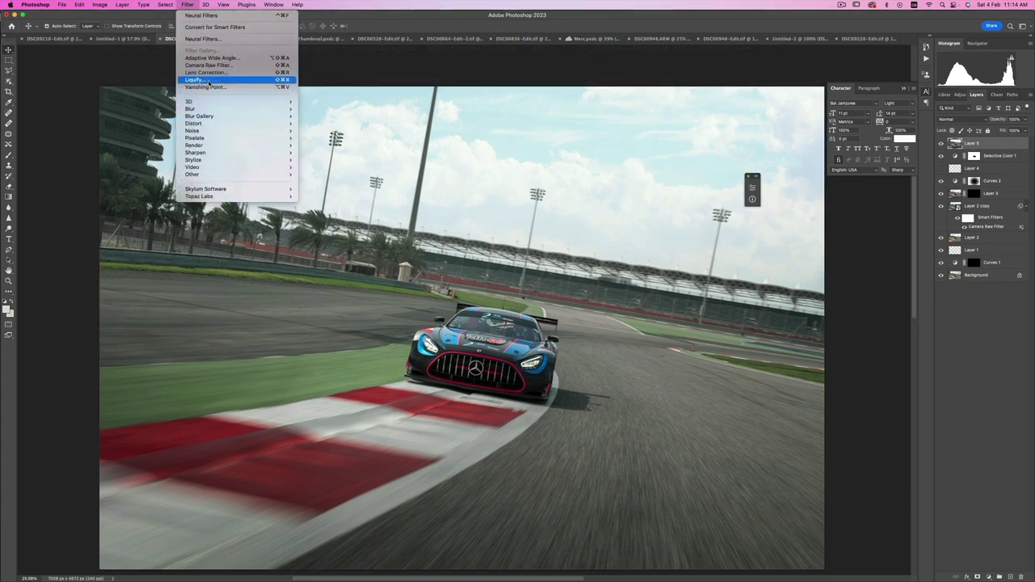
click(213, 39)
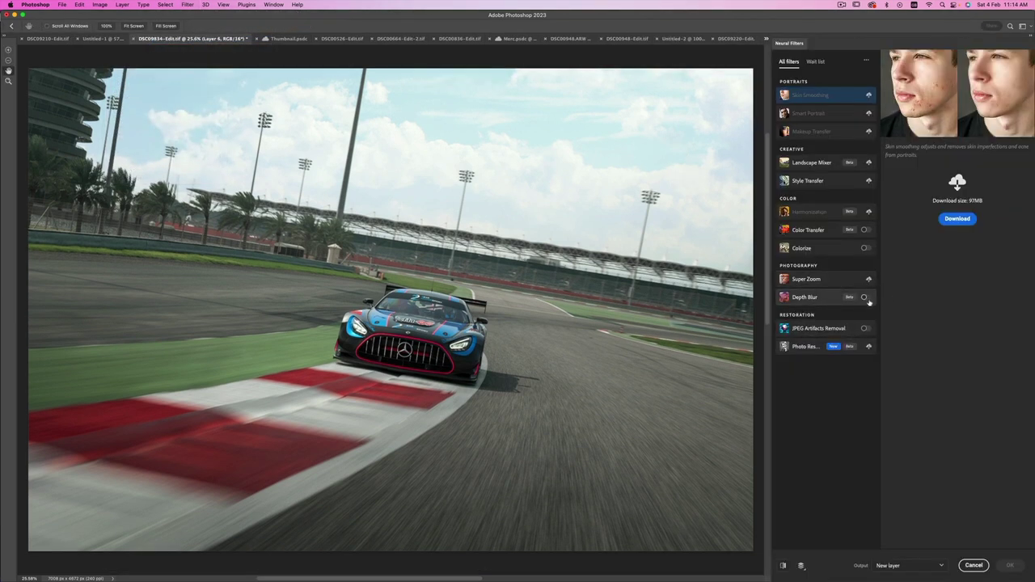
Step: Enable Depth Blur with Output depth map only, output to a new layer
click(866, 298)
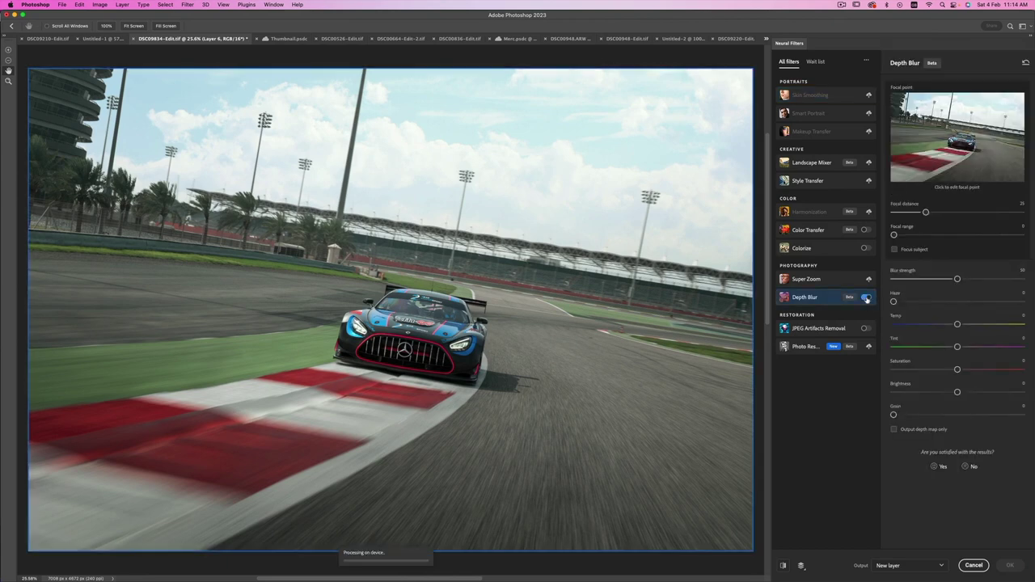
click(894, 429)
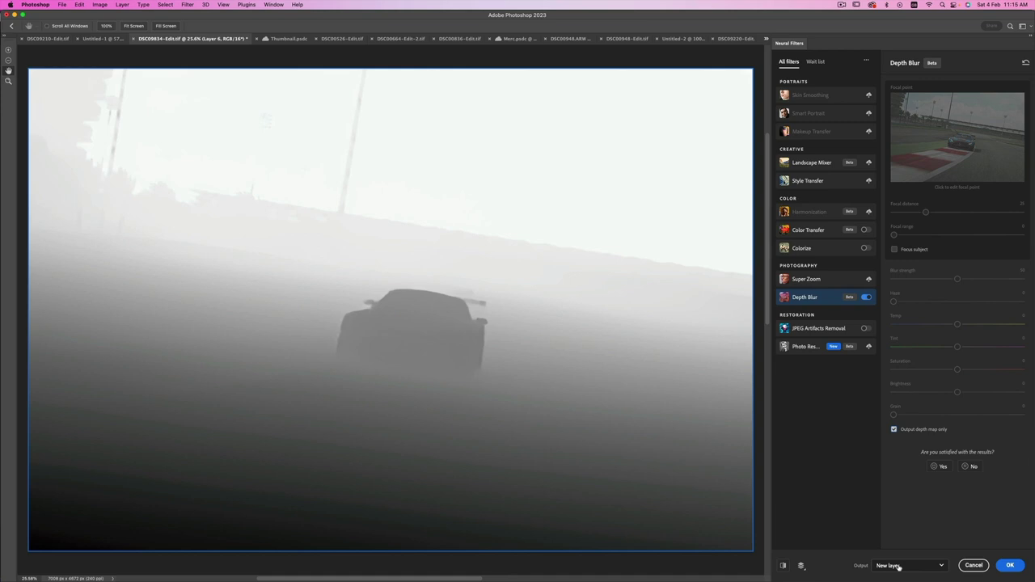
click(1011, 566)
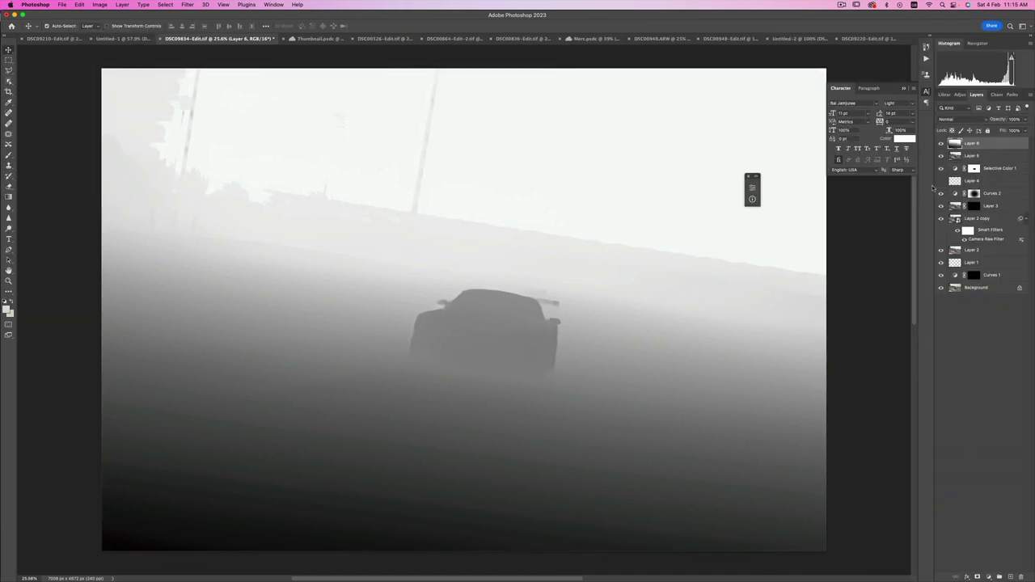
Step: Blend the depth map layer in Screen mode and add a Curves adjustment layer
click(950, 117)
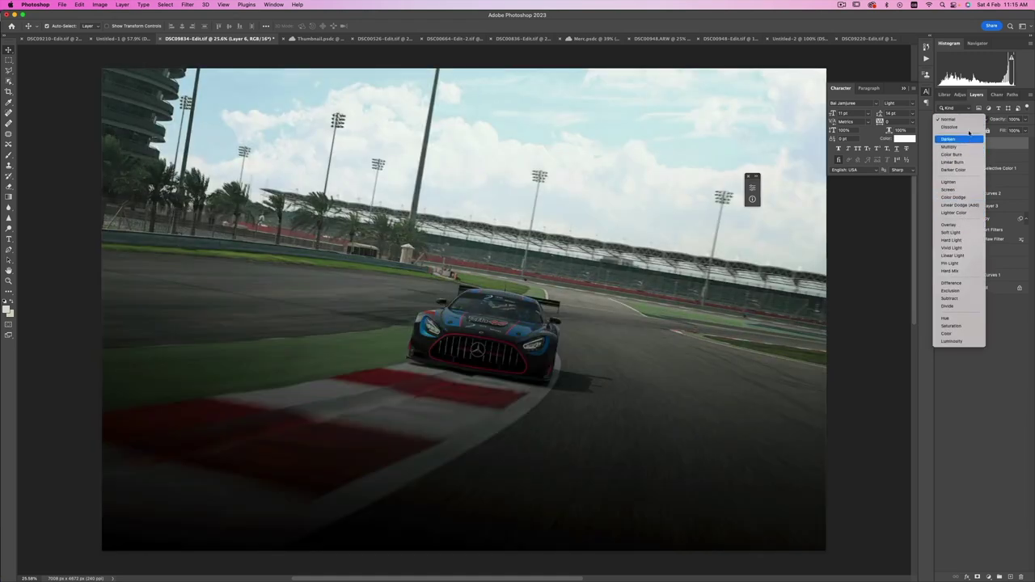
click(954, 190)
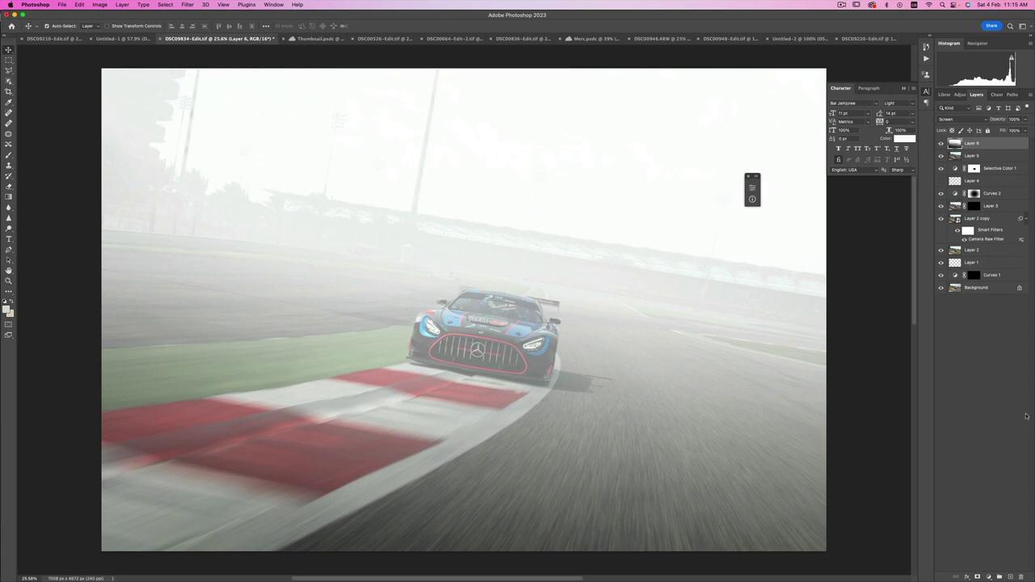
click(988, 575)
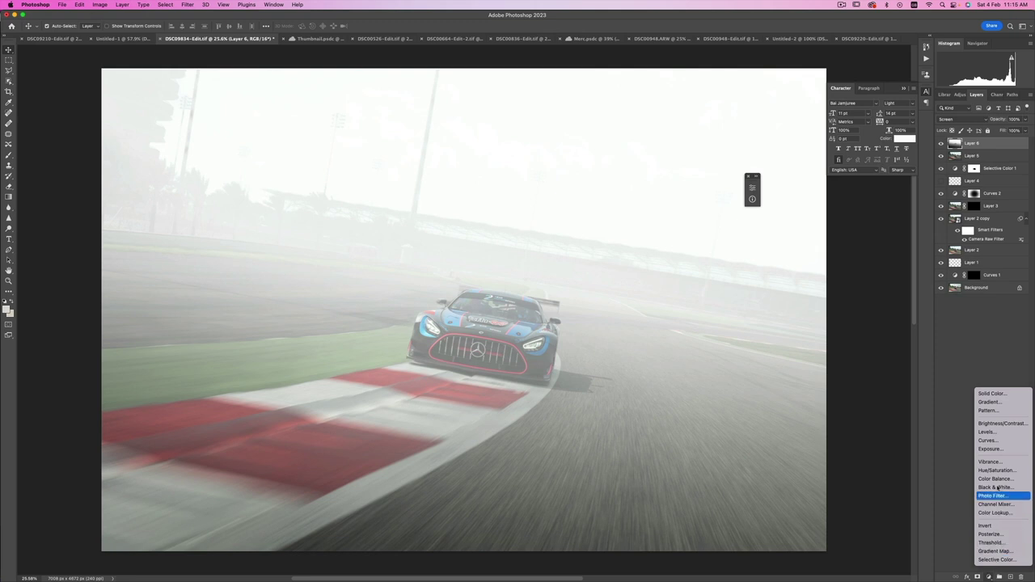
click(993, 441)
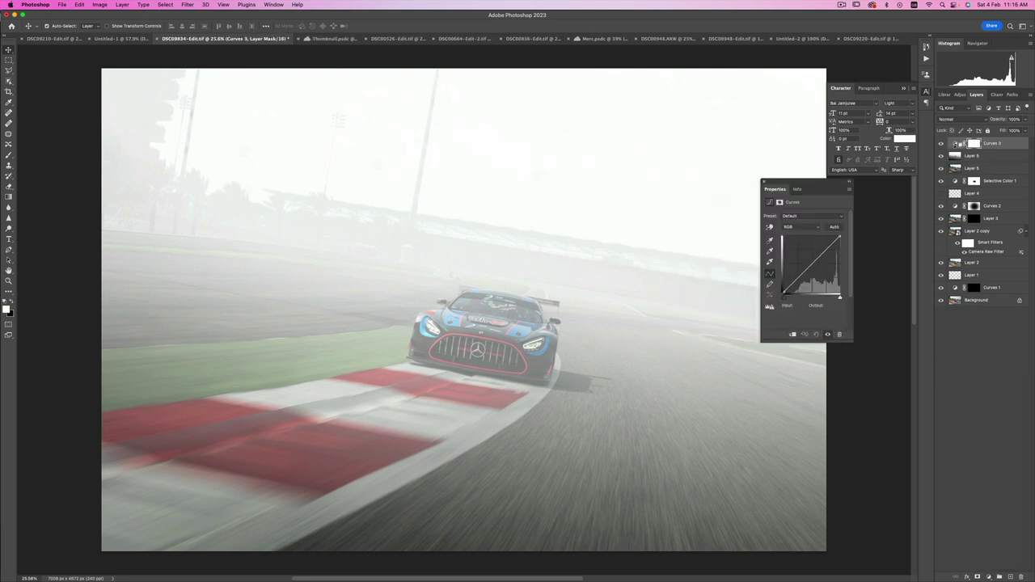
Step: Clip Curves 3 to Layer 6 and raise its black point to thin the track haze
alt+click(959, 150)
click(956, 155)
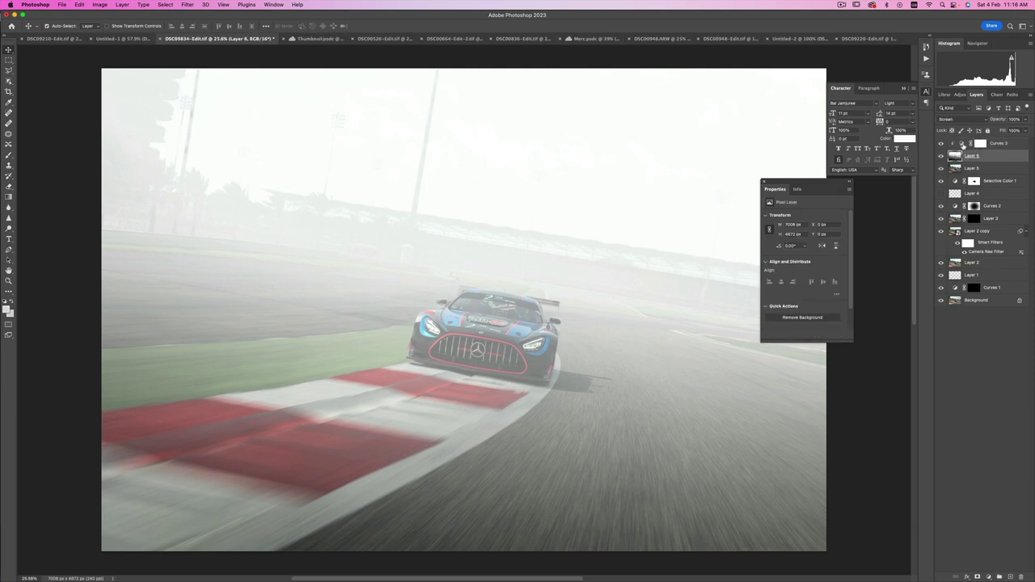
click(963, 143)
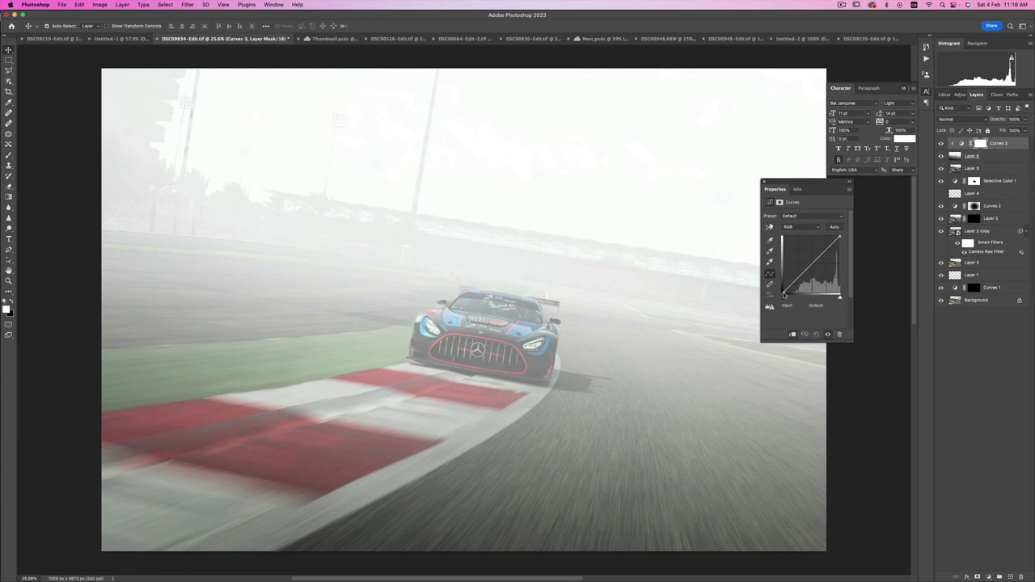
drag(782, 291, 805, 293)
drag(816, 293, 818, 293)
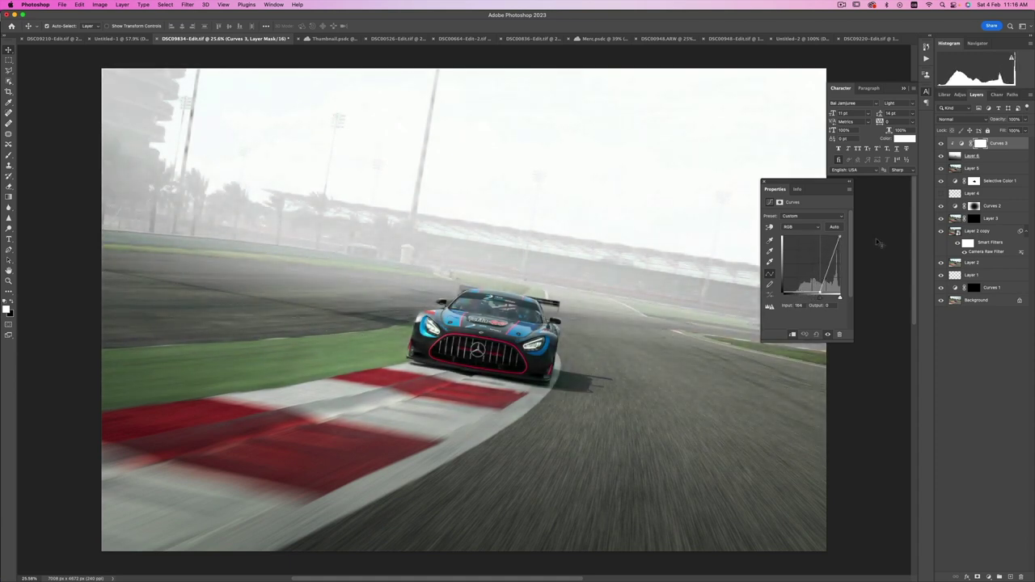
click(956, 156)
click(961, 119)
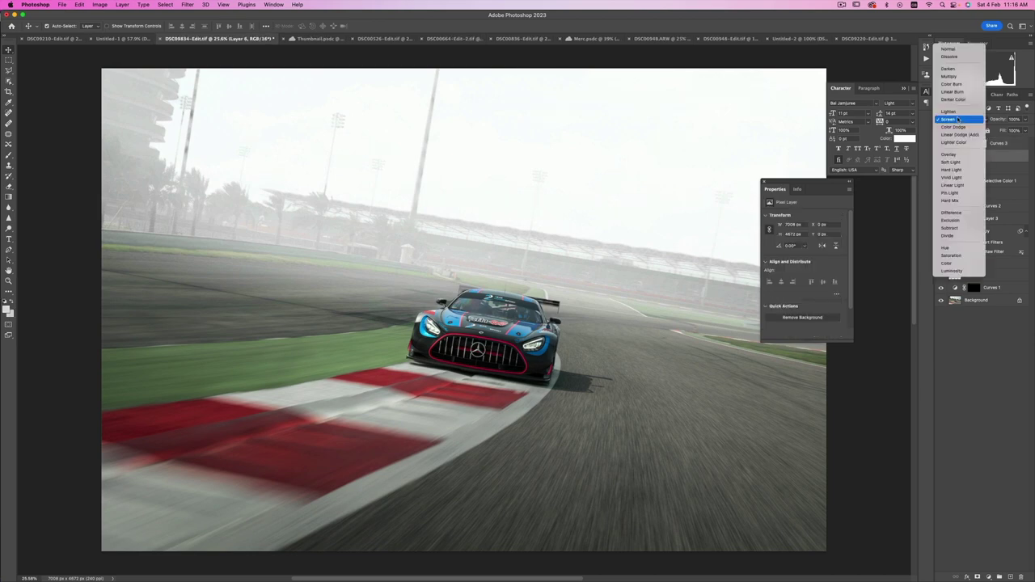
click(954, 57)
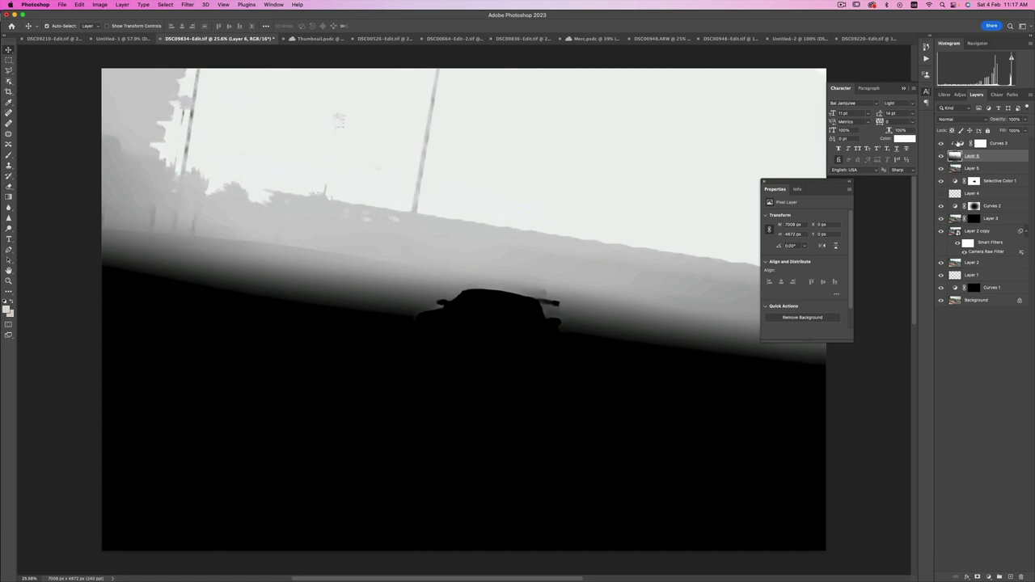
click(960, 143)
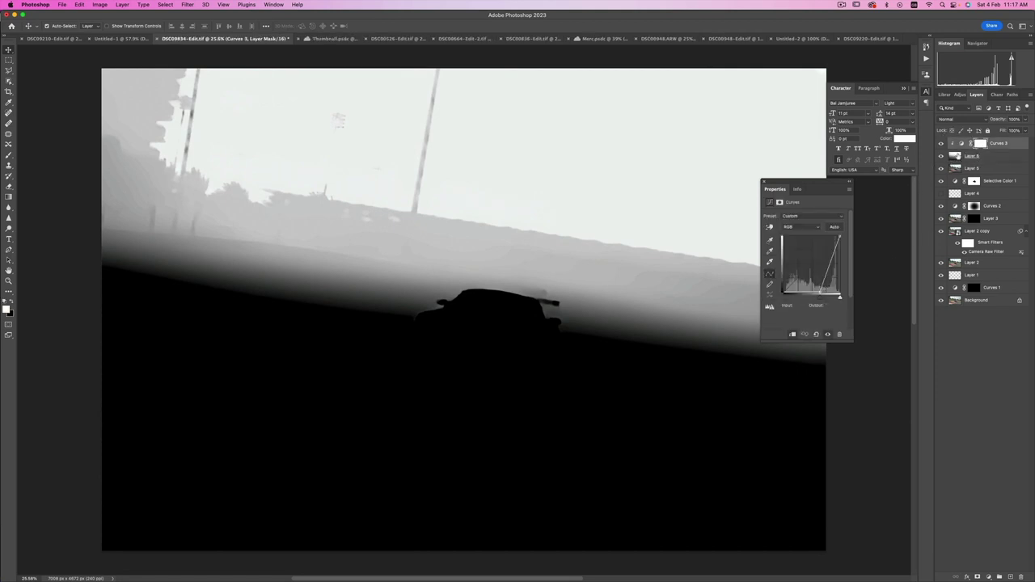
click(958, 156)
click(961, 118)
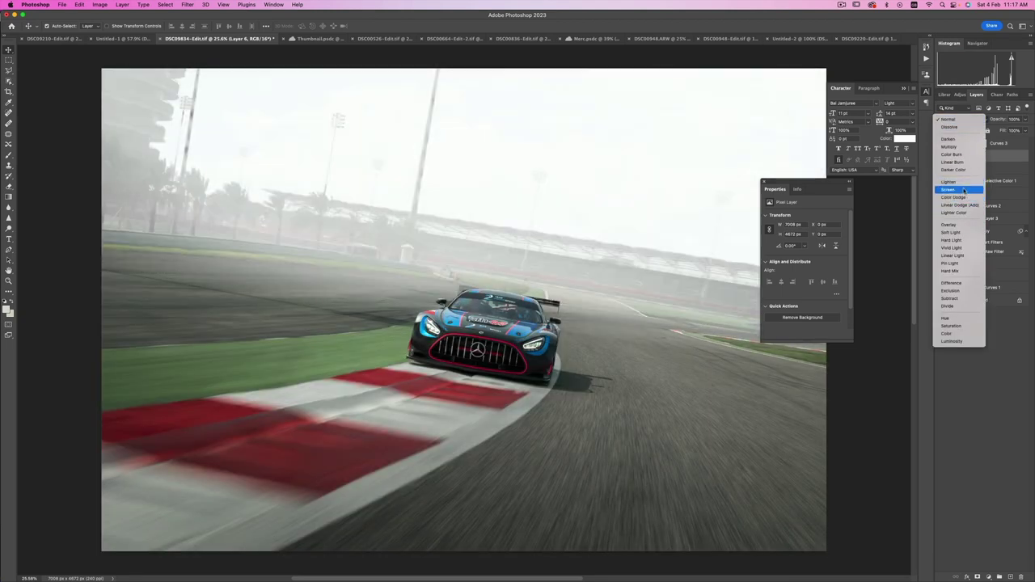
click(964, 190)
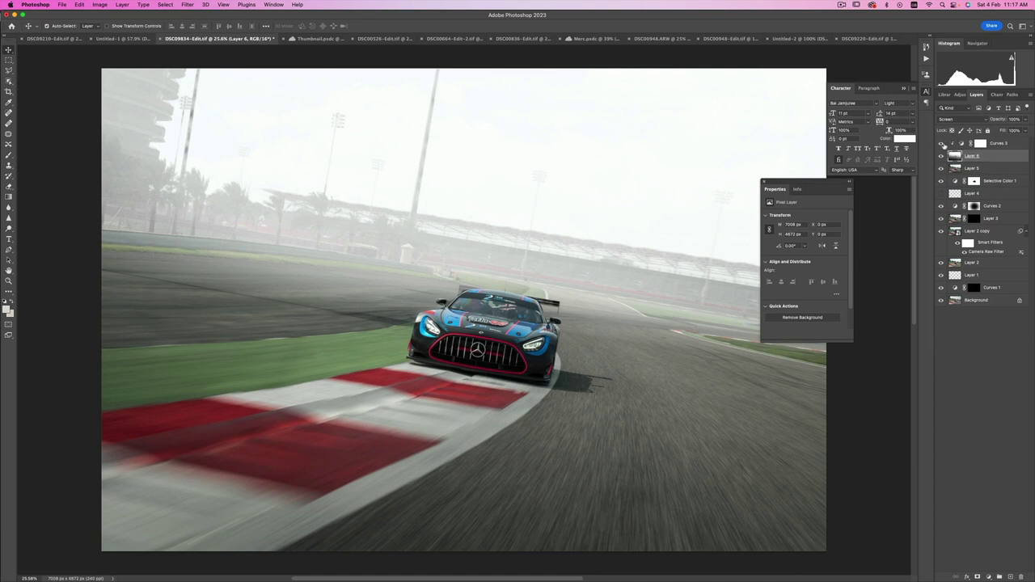
Step: Lower the Curves 3 white point to about output 69, comparing with the haze layer toggled
click(962, 143)
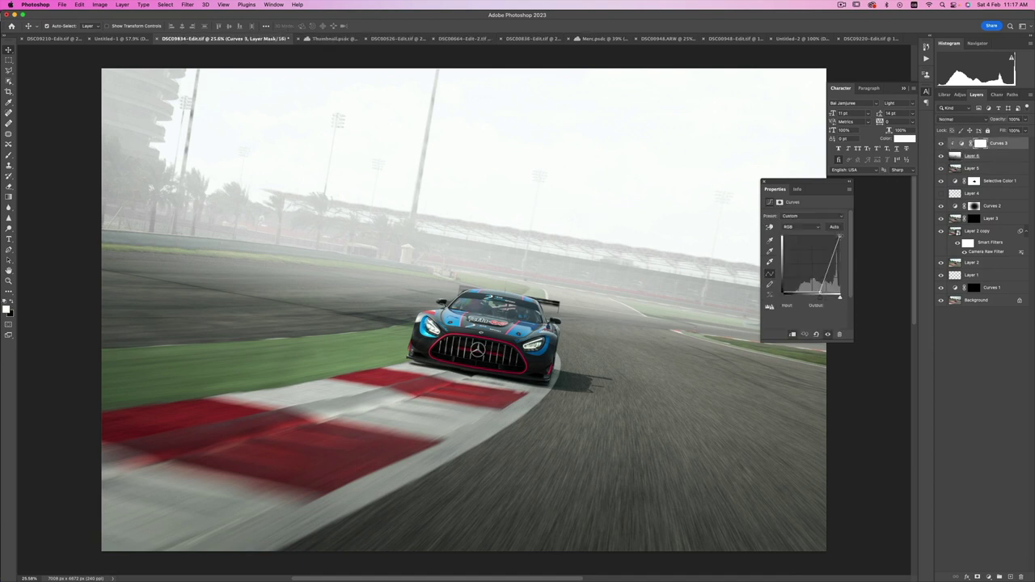
drag(840, 235, 840, 243)
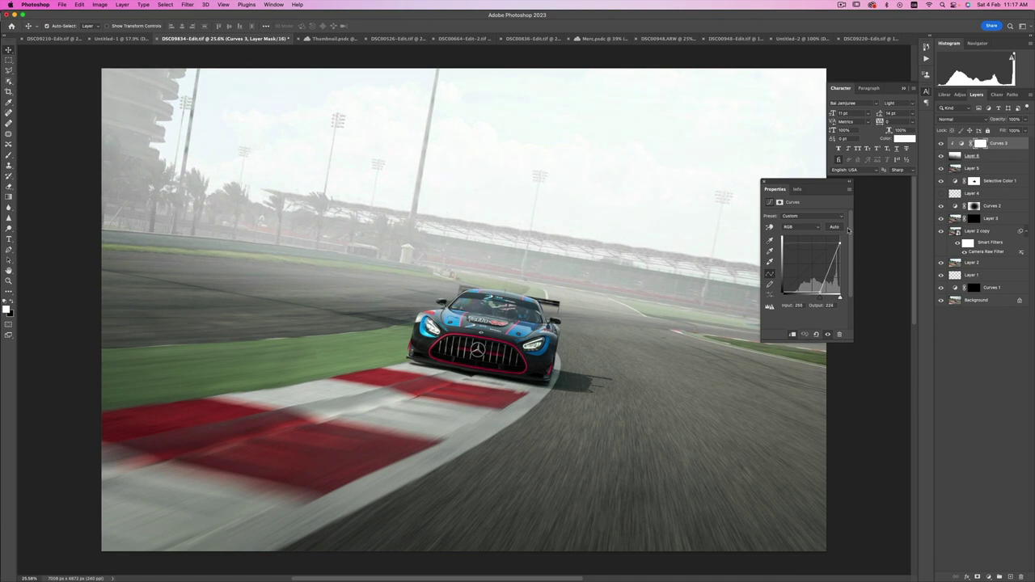
drag(840, 243, 844, 275)
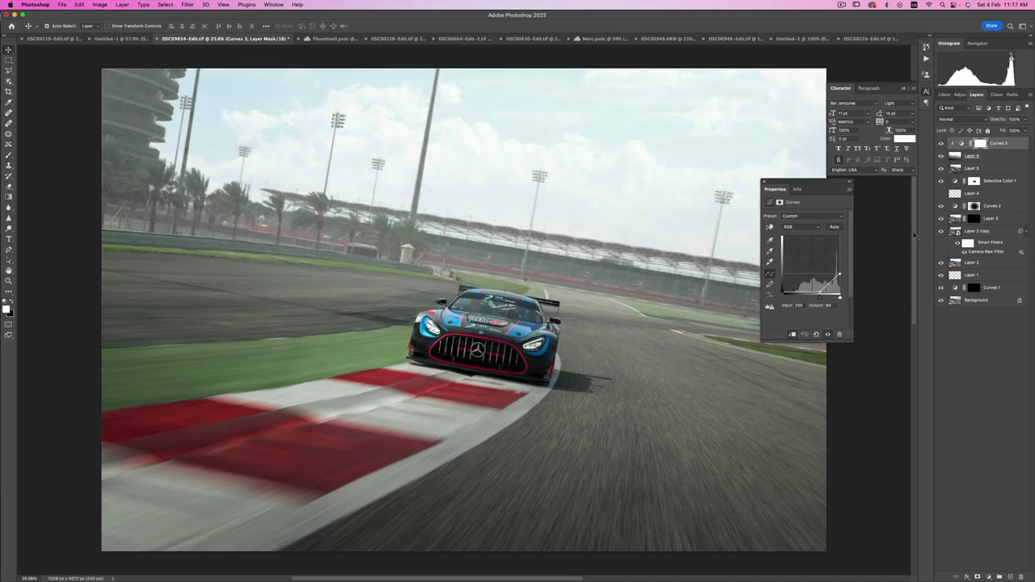
click(941, 157)
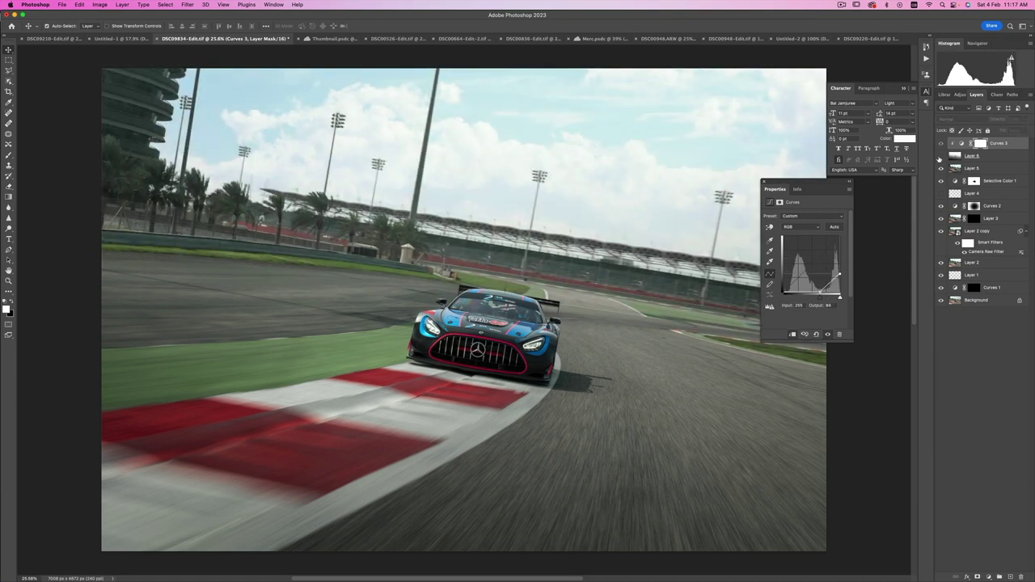
click(940, 159)
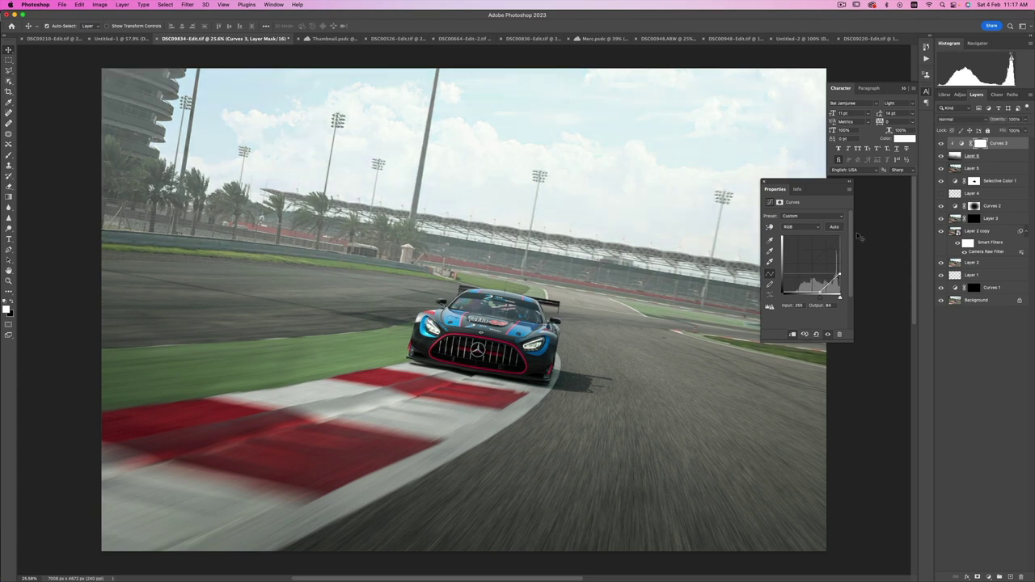
drag(839, 277, 840, 280)
Step: Lower Layer 6's opacity to 57%, toggling its visibility to compare the haze
click(1003, 156)
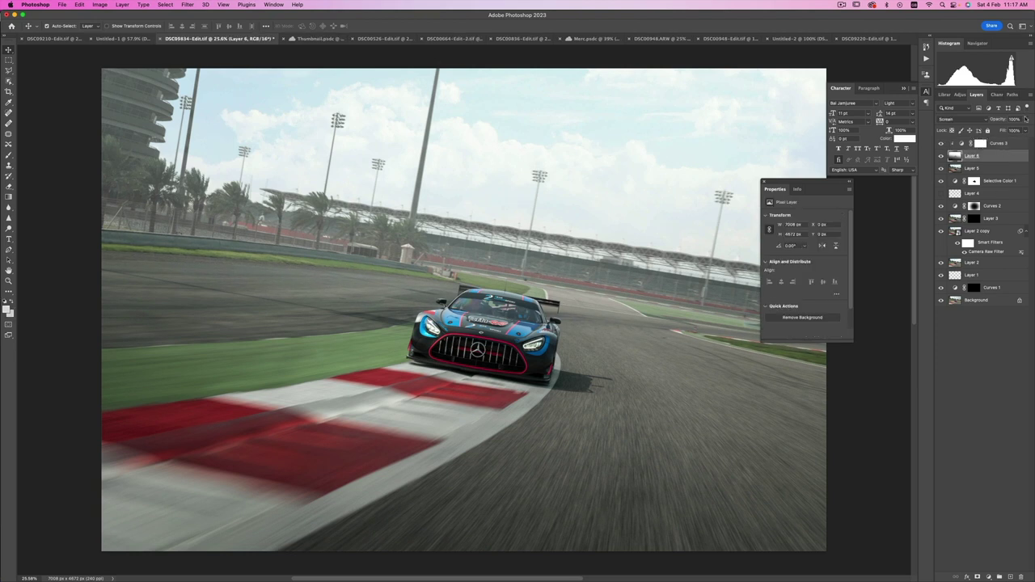
click(1026, 119)
mouse_move(1025, 130)
mouse_down()
mouse_move(997, 130)
mouse_move(1016, 130)
mouse_up()
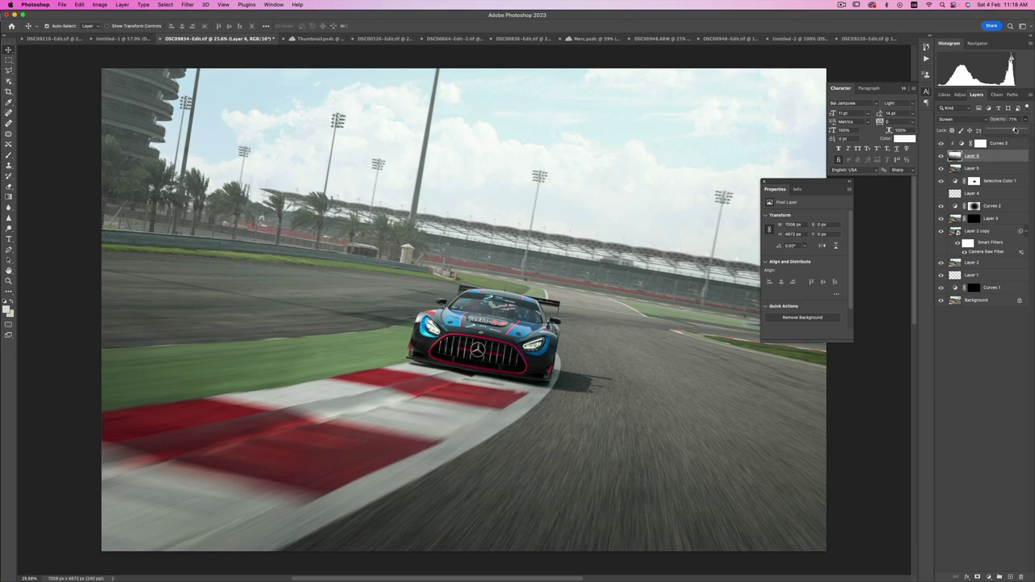
click(941, 155)
click(941, 155)
drag(1023, 122, 1012, 129)
click(980, 158)
Step: Compare the softened haze once more and add a white layer mask to Layer 6
click(941, 156)
click(942, 155)
click(979, 576)
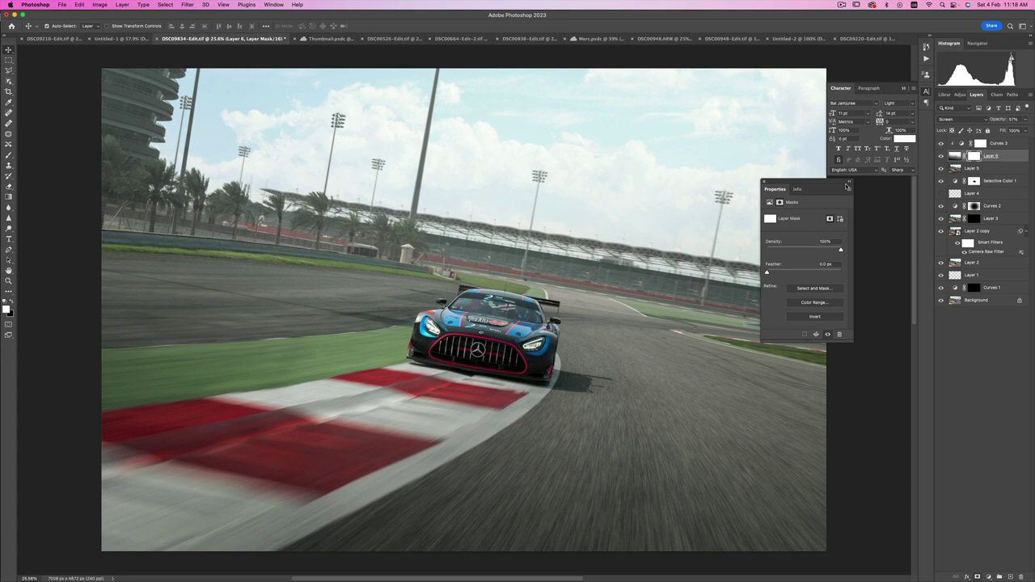
key(b)
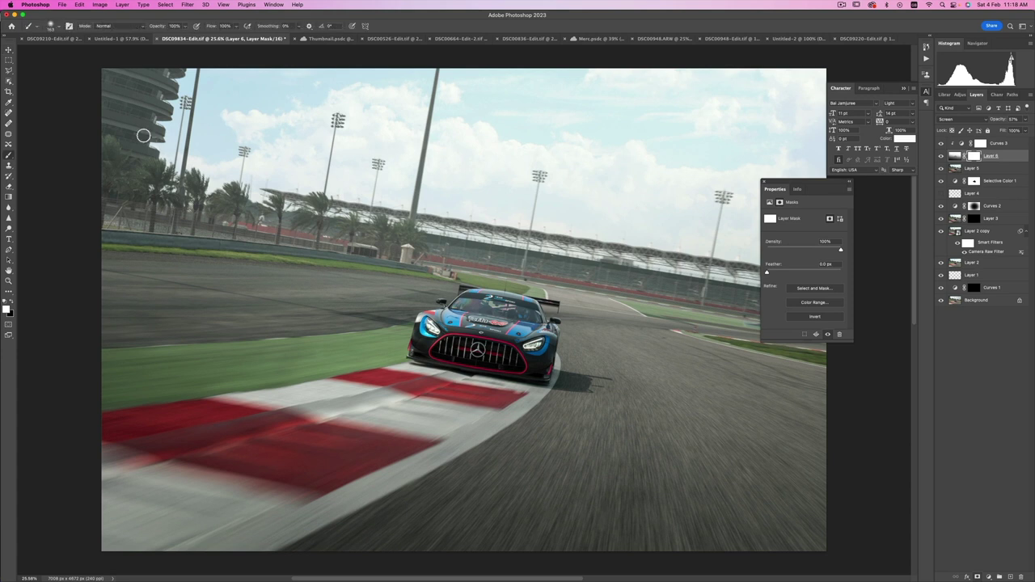
key(bracketright)
key(x)
key(bracketright)
key(bracketright)
key(bracketright)
key(bracketright)
key(bracketright)
key(bracketright)
key(bracketright)
key(bracketright)
key(bracketright)
key(bracketright)
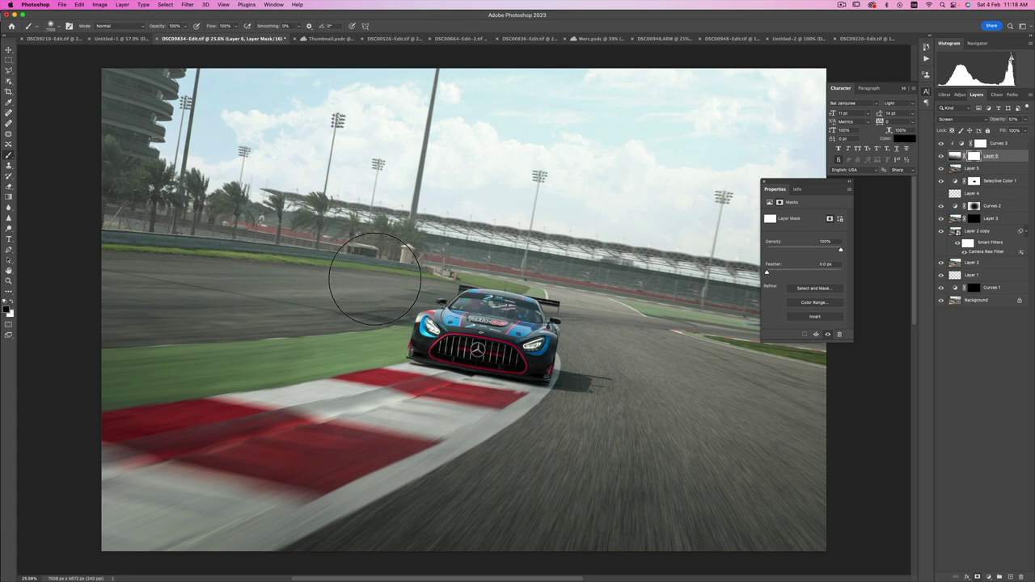
mouse_move(137, 112)
mouse_down()
mouse_move(137, 100)
mouse_move(135, 120)
mouse_move(190, 209)
mouse_up()
key(ctrl+z)
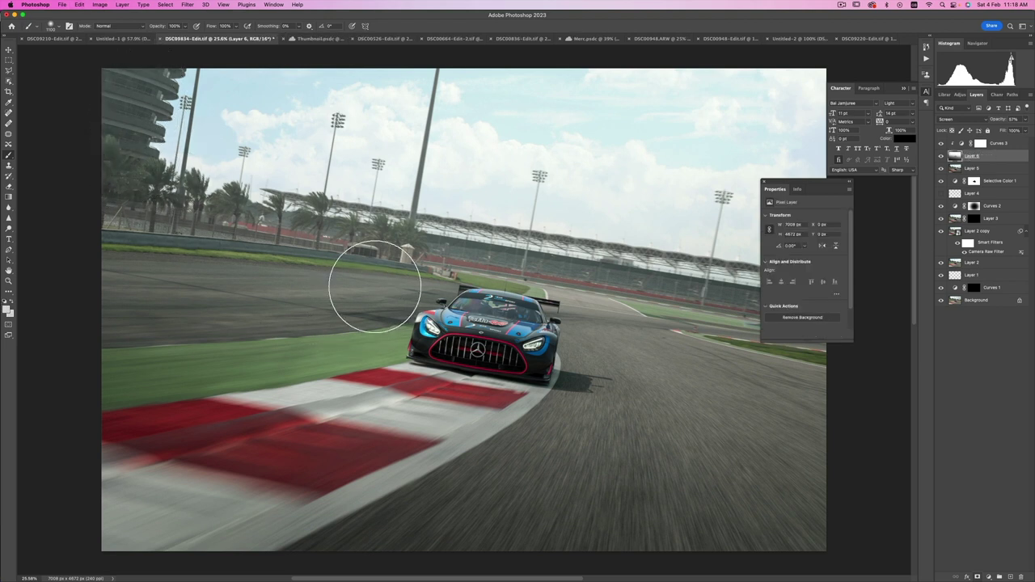
click(961, 144)
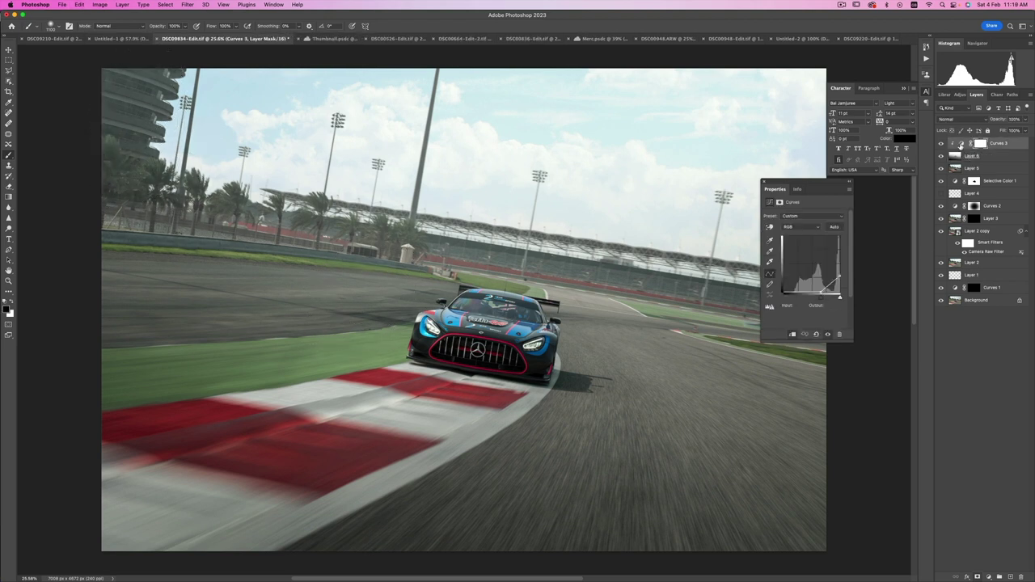
Step: Raise the Blue-channel black point of Curves 3 to input 28 for cooler shadows
click(961, 144)
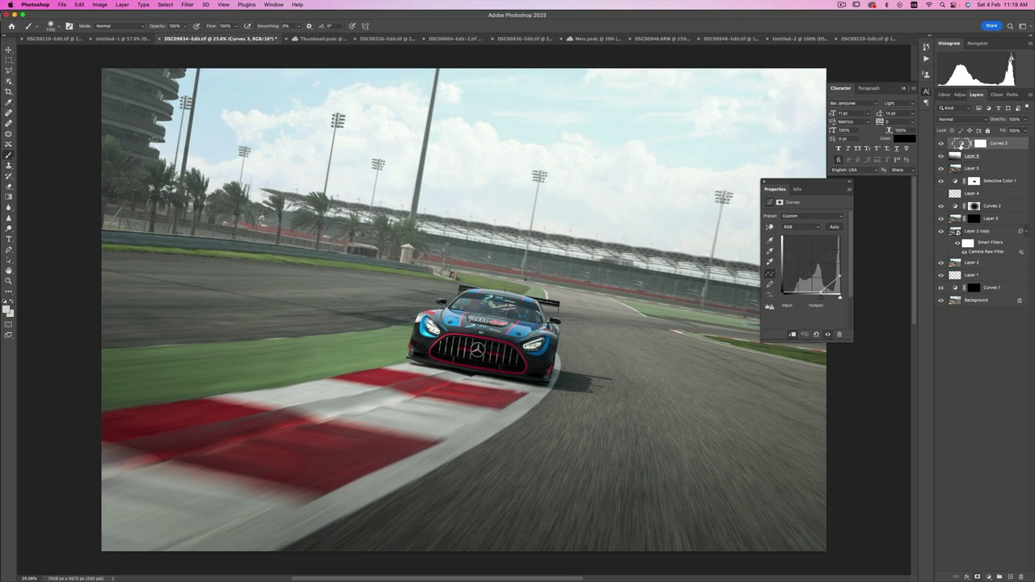
click(811, 227)
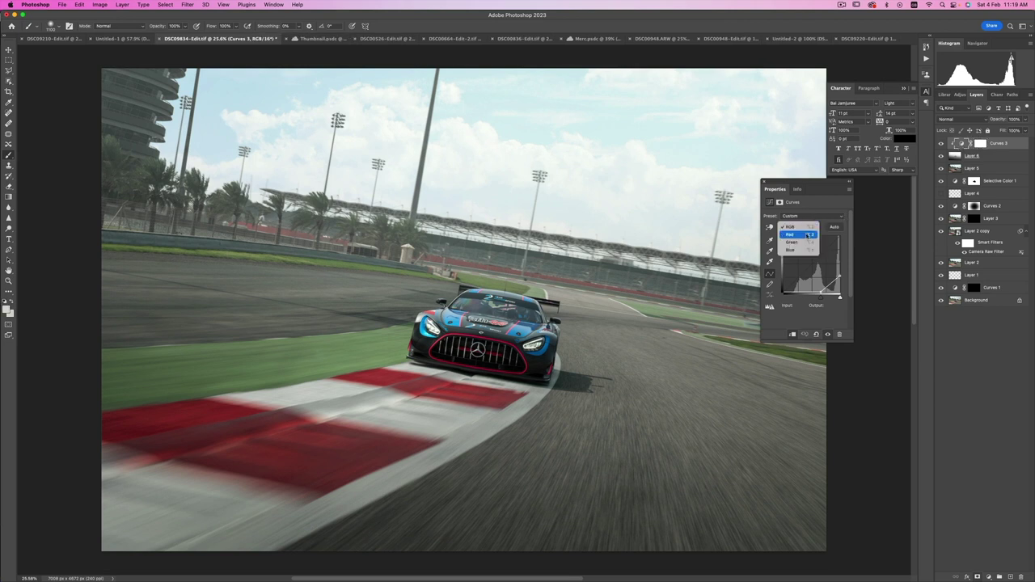
click(809, 251)
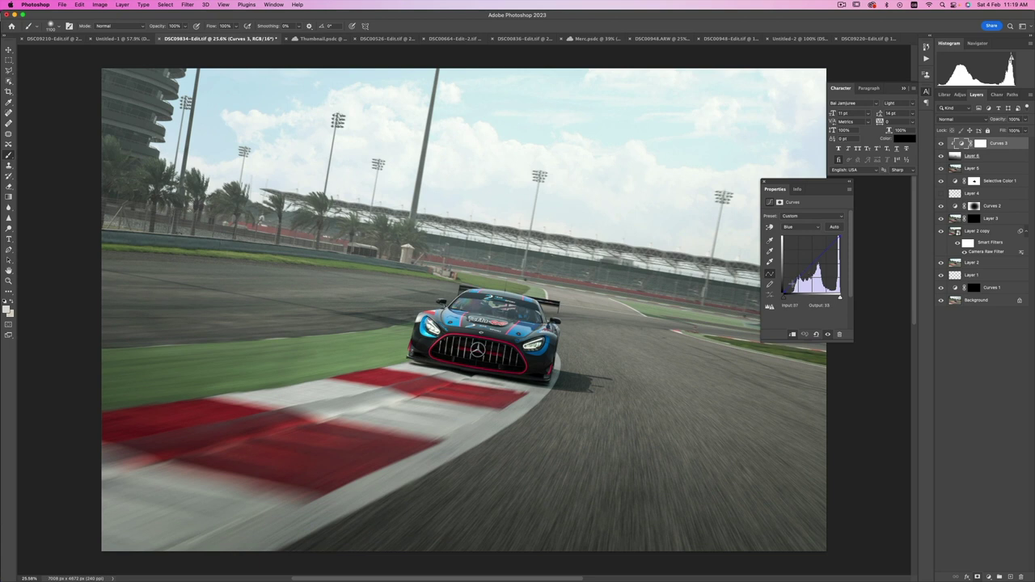
mouse_move(783, 296)
mouse_down()
mouse_move(779, 265)
mouse_move(778, 309)
mouse_move(836, 305)
mouse_move(790, 309)
mouse_up()
key(super+backslash)
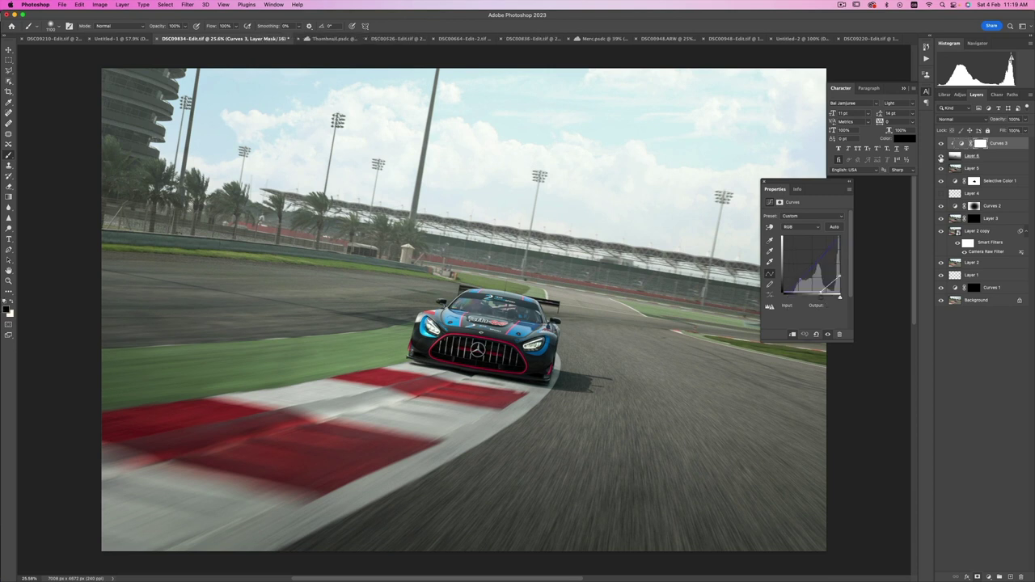
click(941, 156)
click(941, 156)
click(940, 157)
click(941, 158)
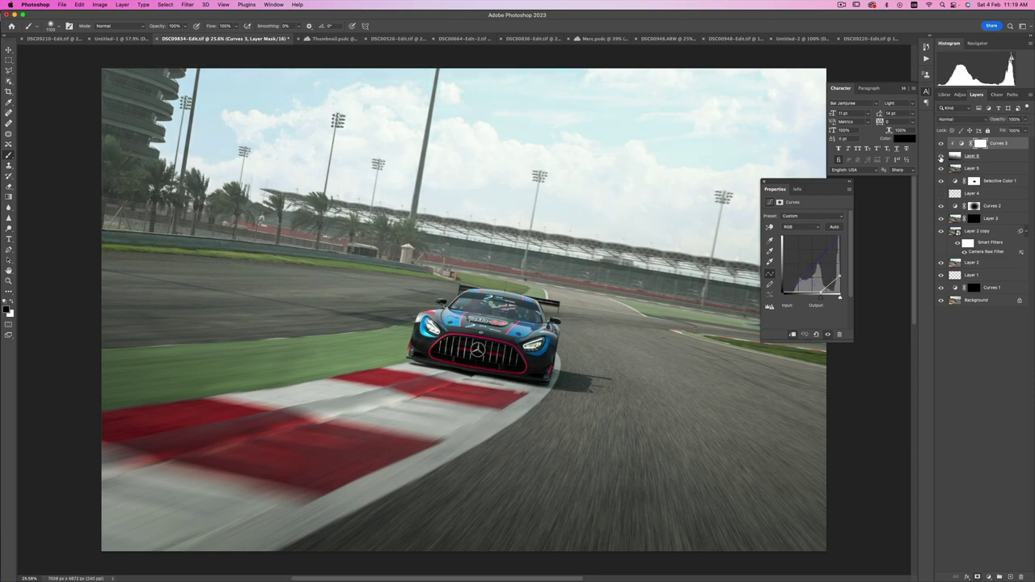